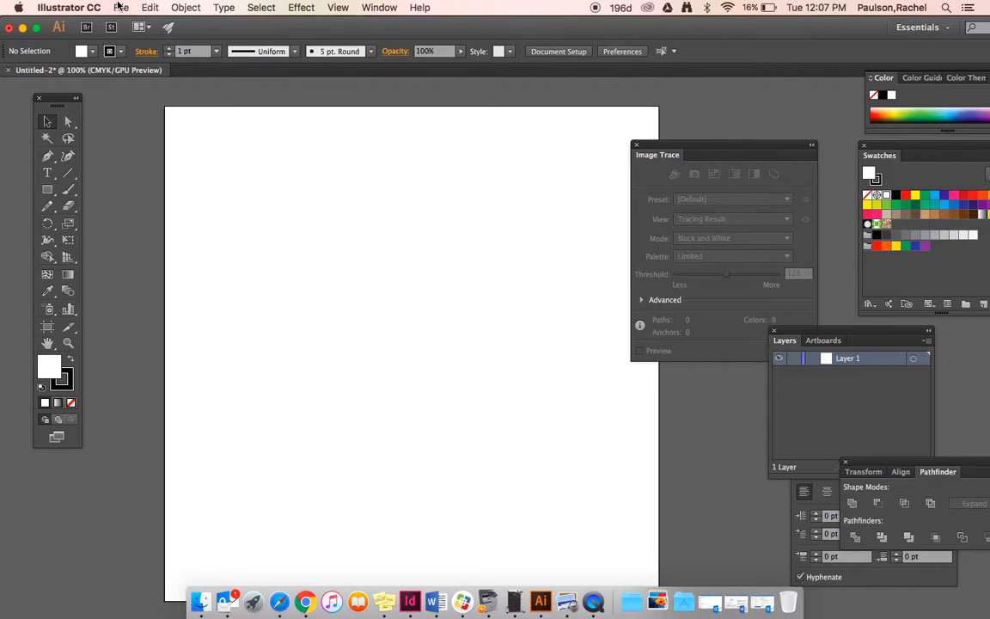
# Place the linked image flowers-wallpaper-24.jpg from the Downloads folder onto the artboard.
pyautogui.click(119, 7)
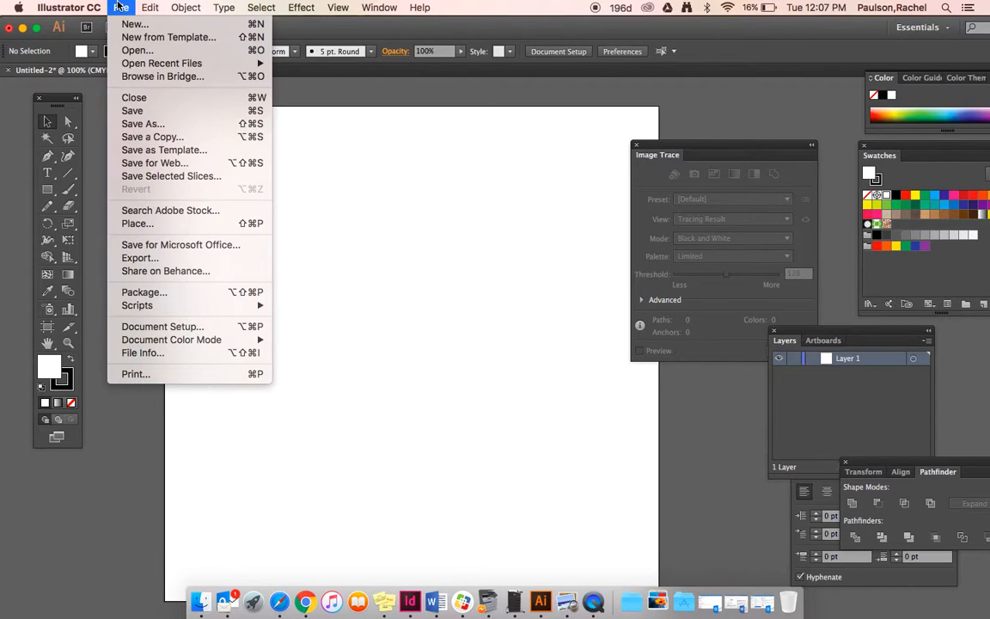
pyautogui.click(135, 225)
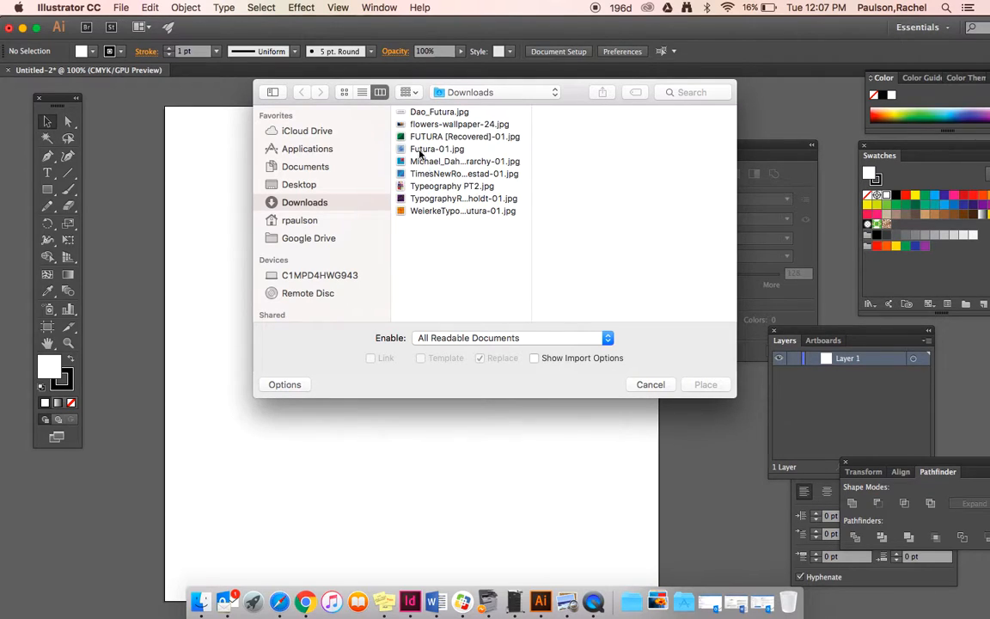
pyautogui.click(454, 125)
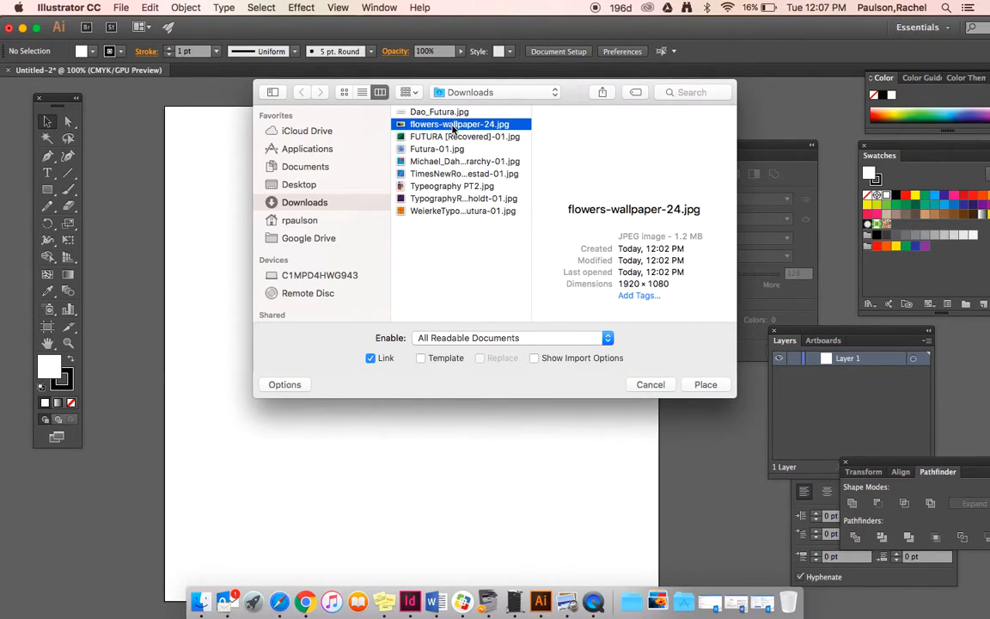
pyautogui.doubleClick(454, 125)
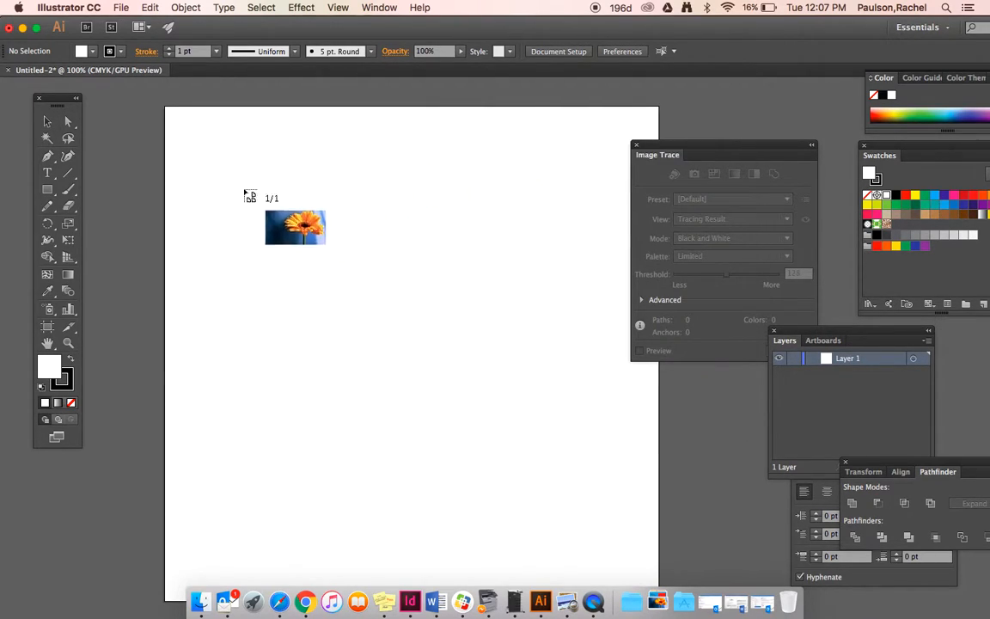
pyautogui.click(158, 164)
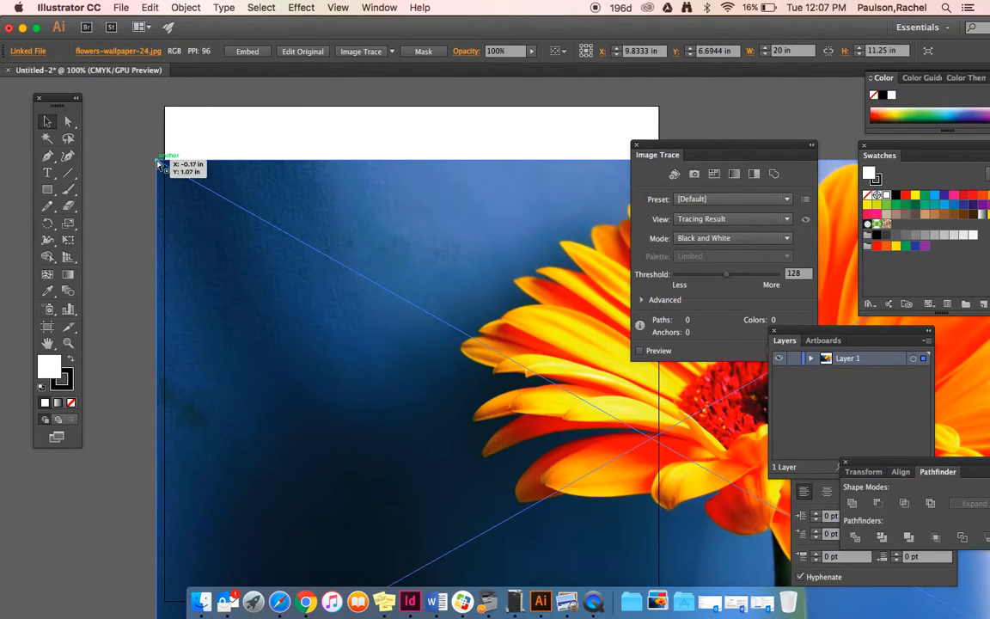
# Scale the flower image down to about 9.14 by 5.14 in and position it within the artboard.
pyautogui.press('super+minus')
pyautogui.press('super+minus')
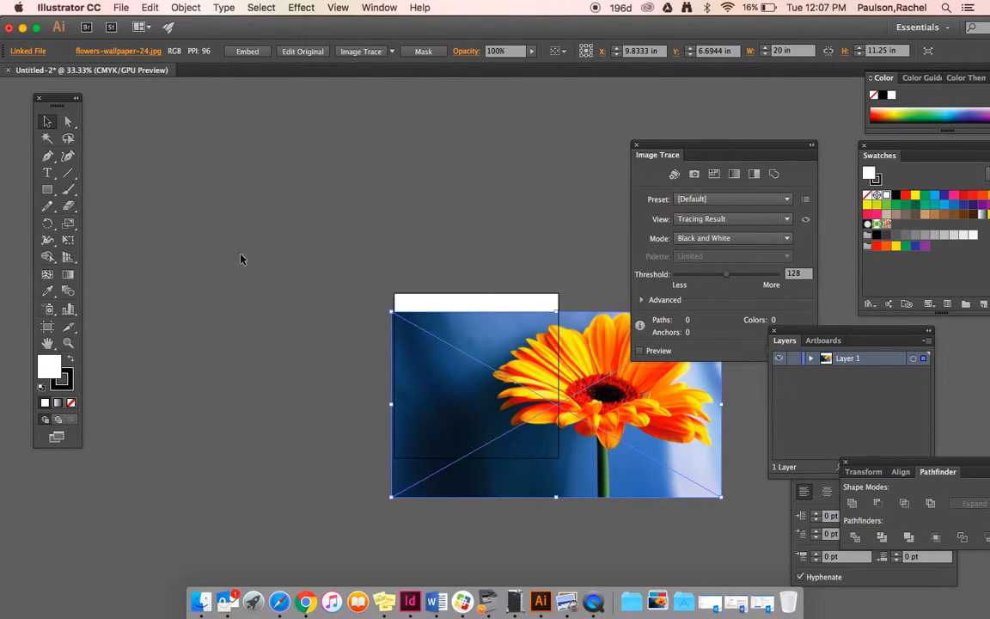
pyautogui.moveTo(392, 311); pyautogui.dragTo(533, 391)
pyautogui.moveTo(627, 442); pyautogui.dragTo(484, 365)
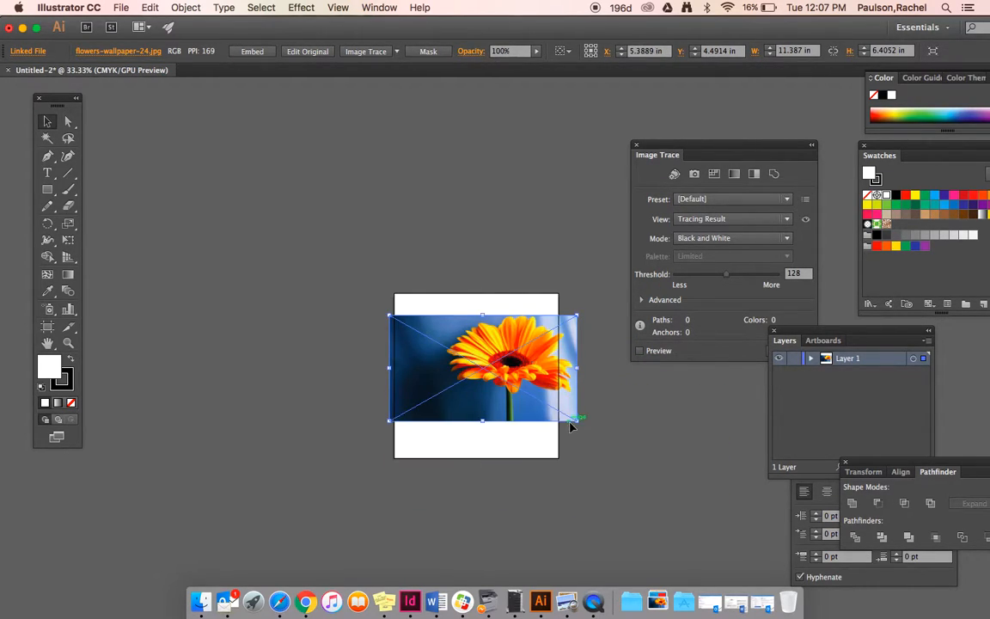
pyautogui.moveTo(577, 422); pyautogui.dragTo(508, 395)
pyautogui.press('super+0')
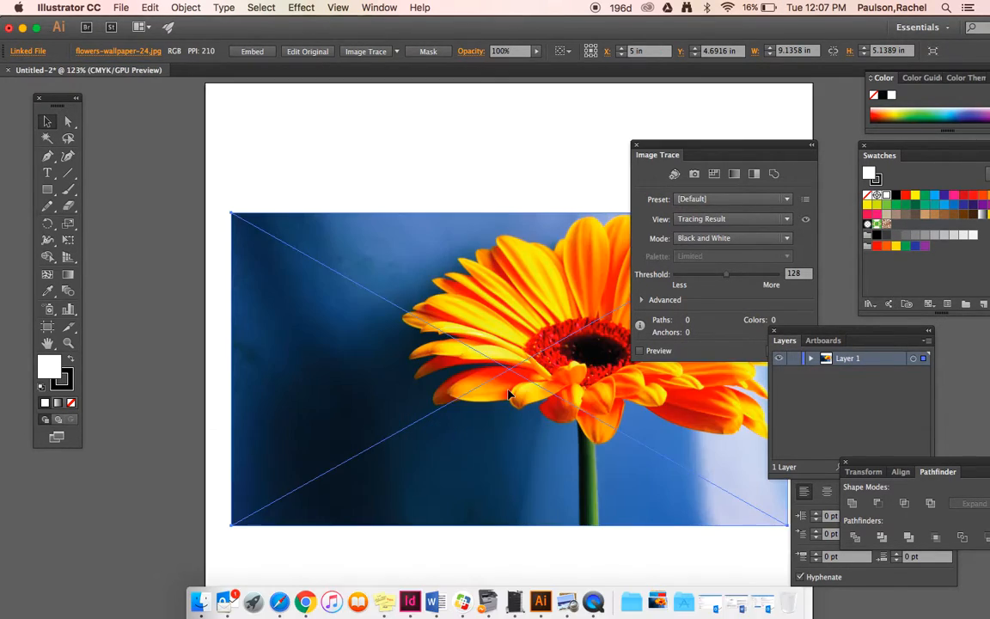
pyautogui.hscroll(5, 508, 393)
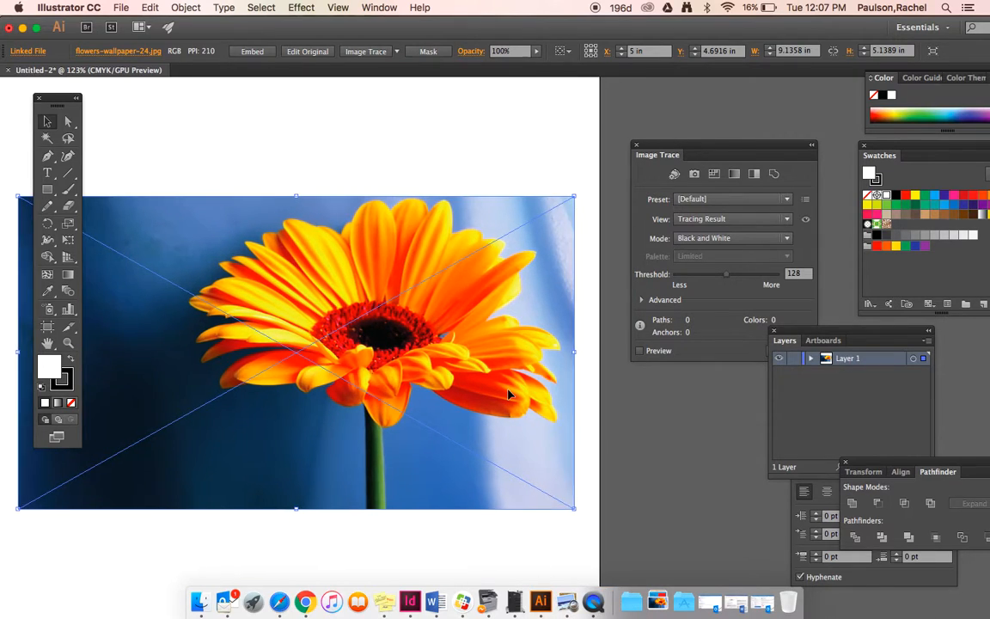
# Apply an Image Trace with the 3 Colors preset to the placed flower image.
pyautogui.click(199, 150)
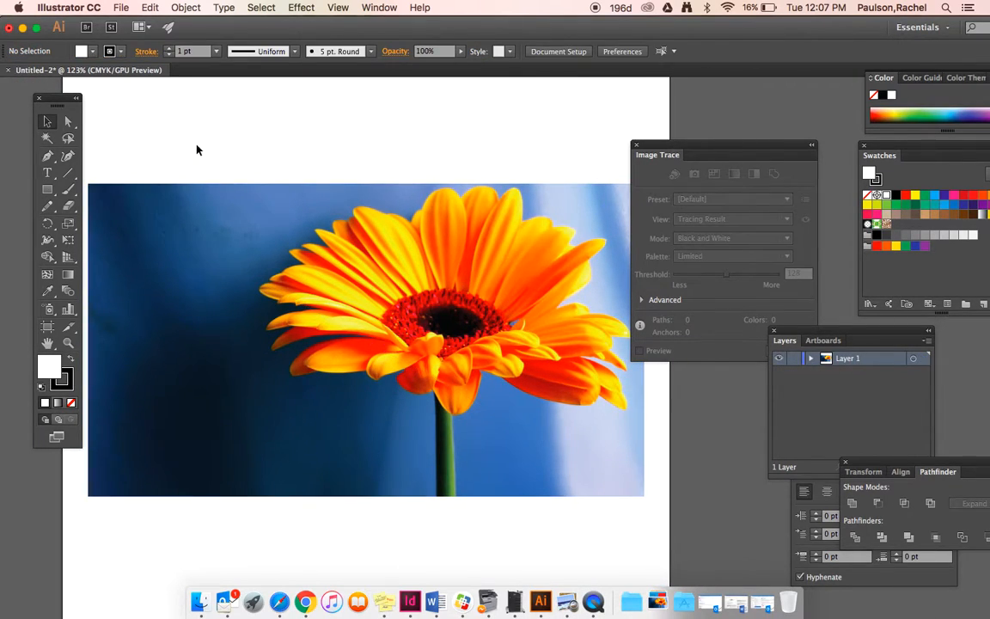
pyautogui.click(213, 249)
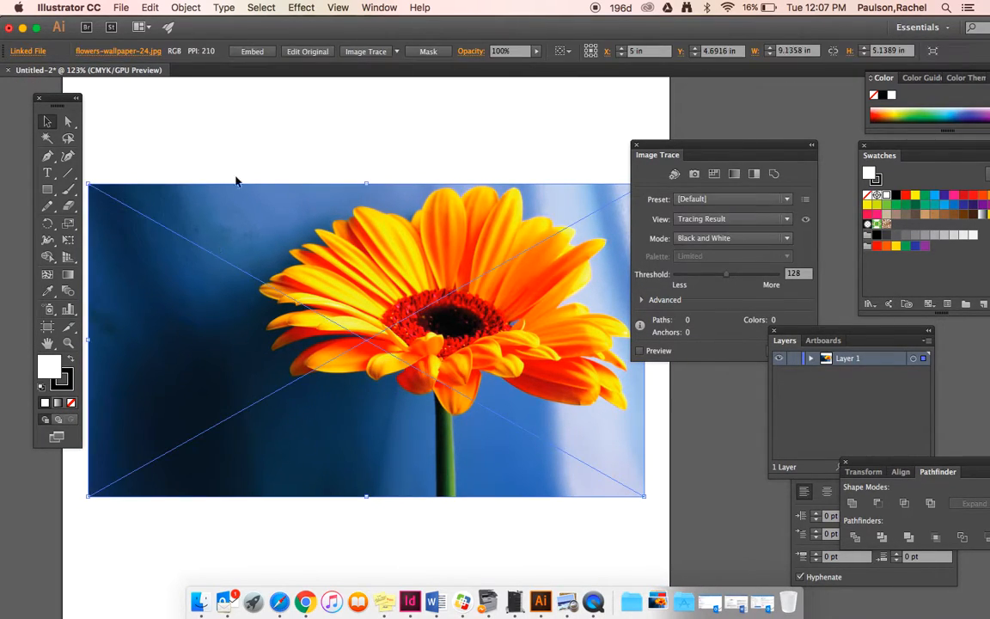
pyautogui.click(397, 53)
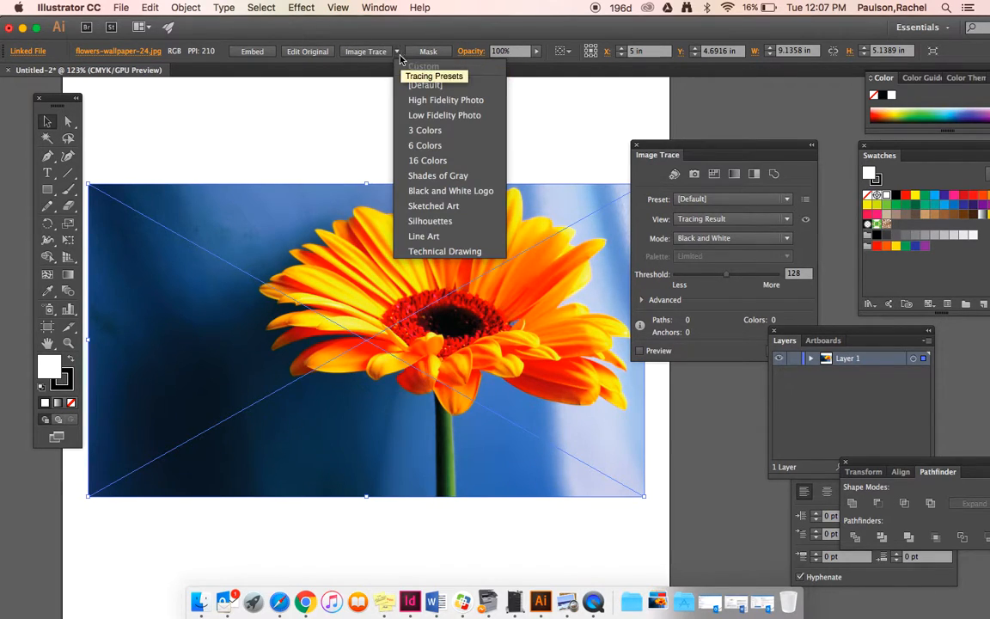
pyautogui.click(461, 131)
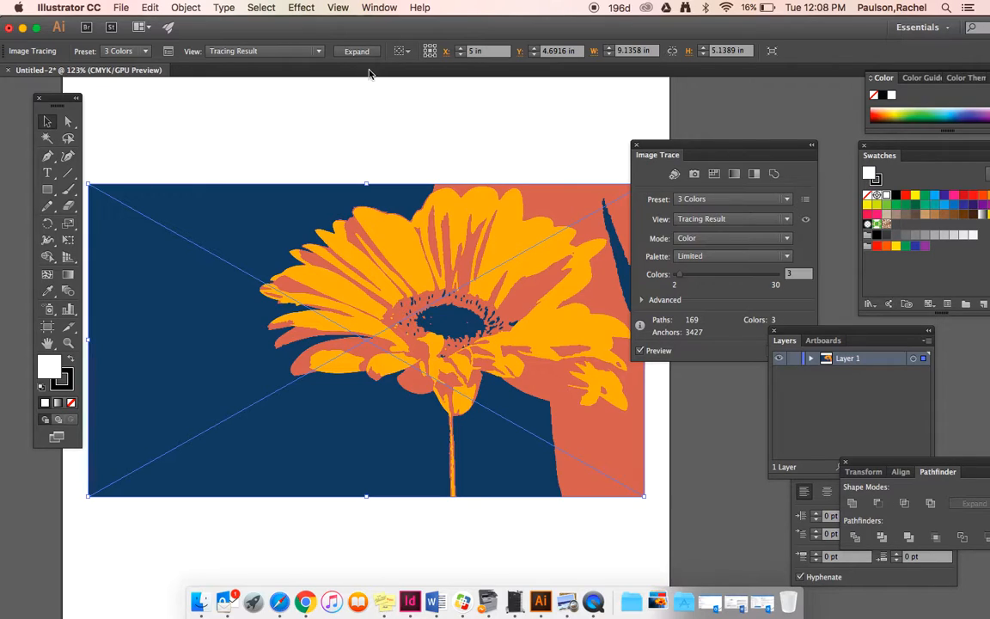
# Move the Image Trace panel clear of the flower image and review its list of tracing presets.
pyautogui.click(397, 162)
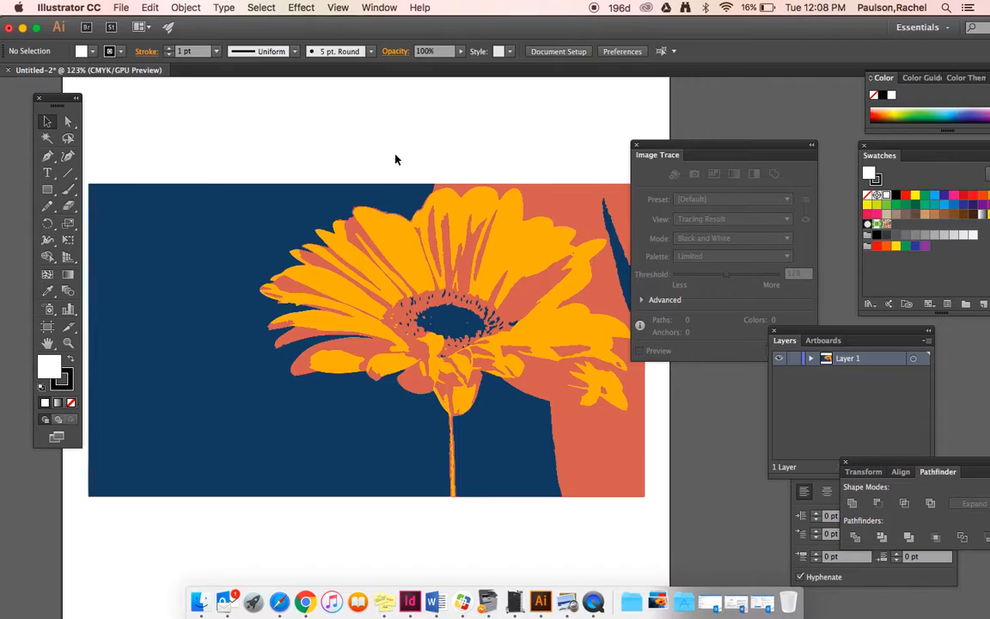
pyautogui.click(421, 281)
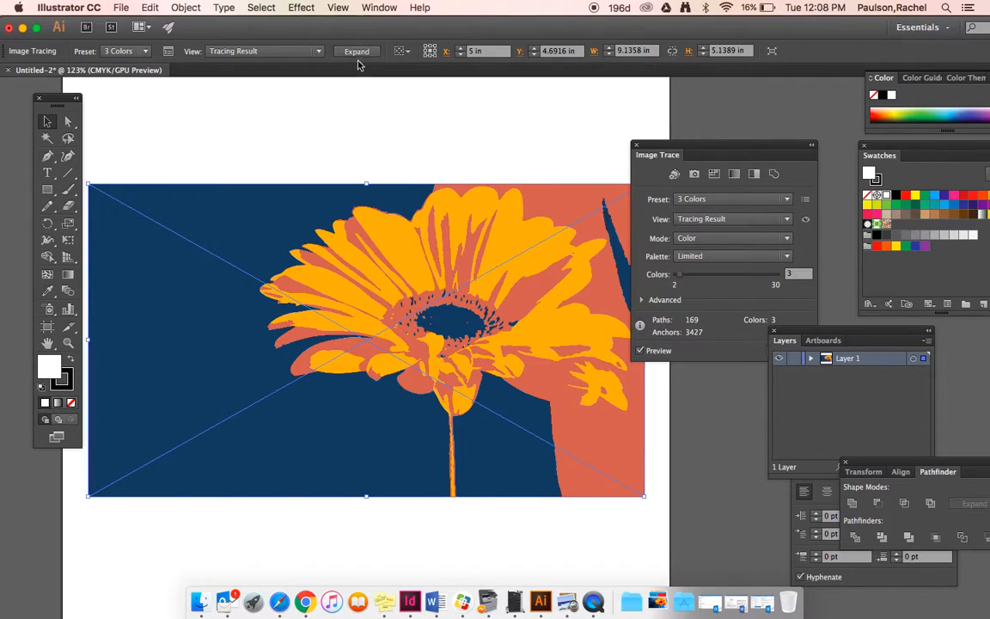
pyautogui.click(169, 53)
pyautogui.moveTo(722, 149)
pyautogui.mouseDown()
pyautogui.moveTo(758, 100)
pyautogui.moveTo(748, 100)
pyautogui.mouseUp()
pyautogui.click(812, 151)
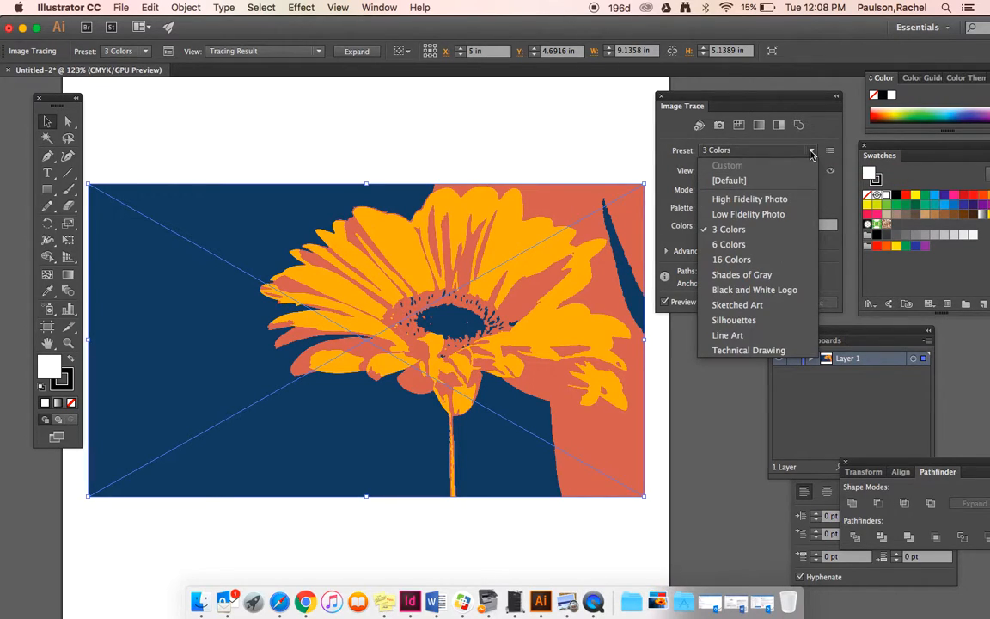
pyautogui.click(811, 152)
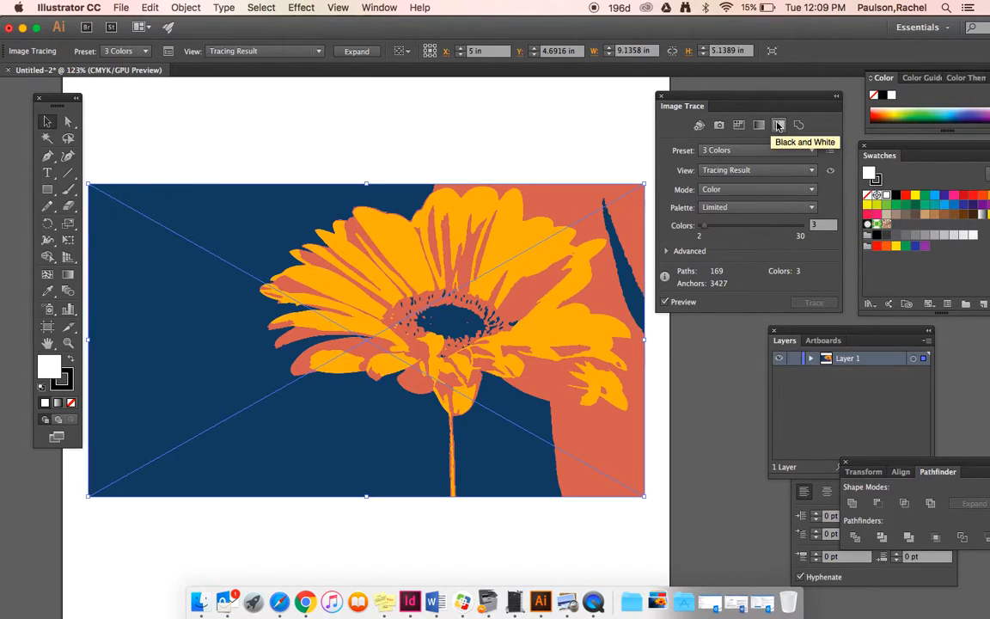
# Try the Low Color tracing preset on the flower, stop the processing, and undo back to the untraced image.
pyautogui.click(738, 126)
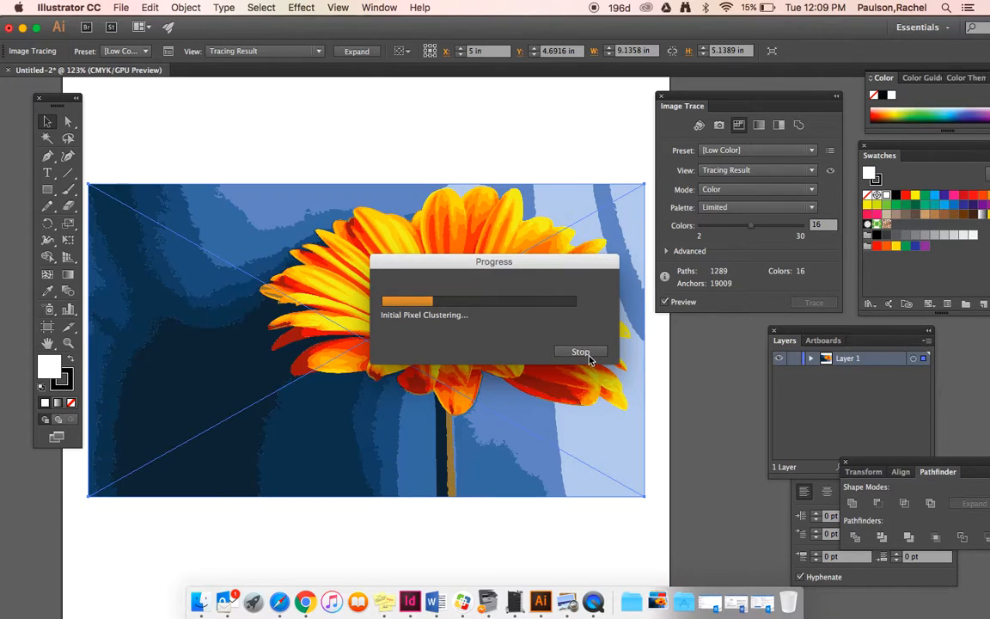
pyautogui.click(580, 352)
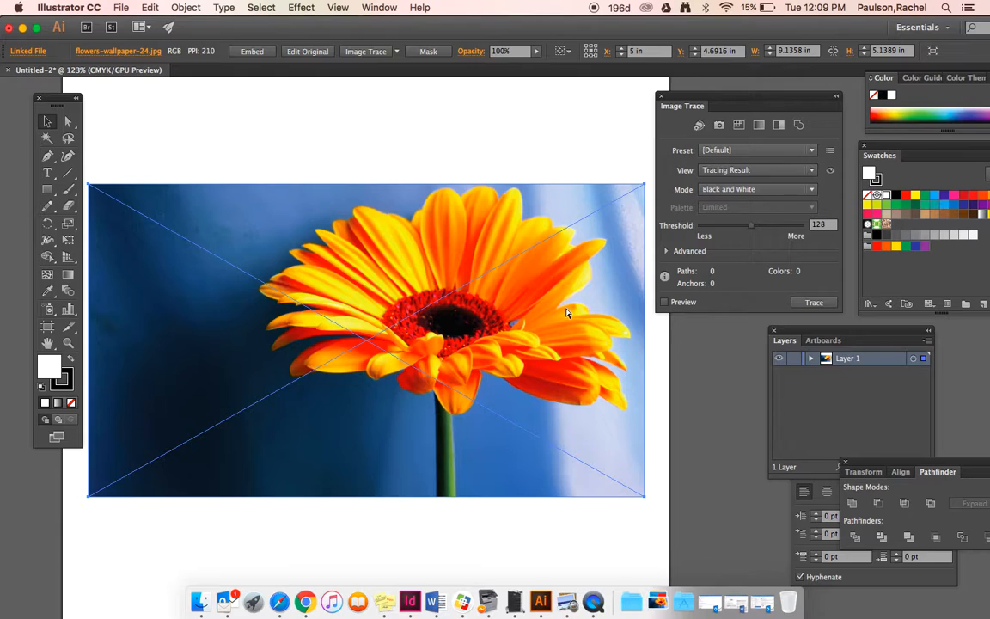
pyautogui.press('super+z')
pyautogui.press('super+z')
pyautogui.press('super+z')
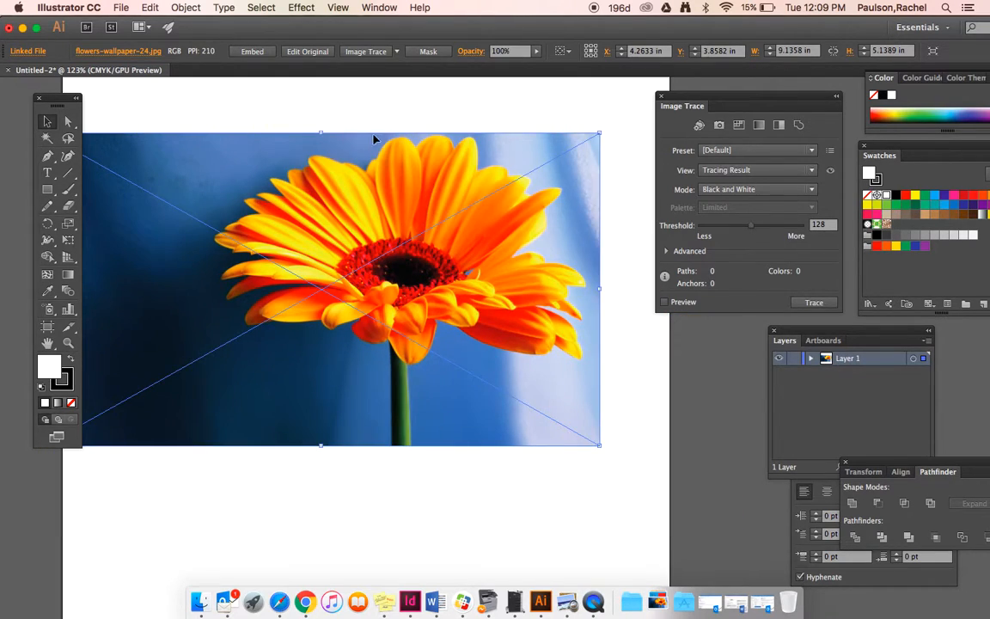
# Trace the flower image with the 3 Colors preset and expand the tracing into editable paths.
pyautogui.click(396, 51)
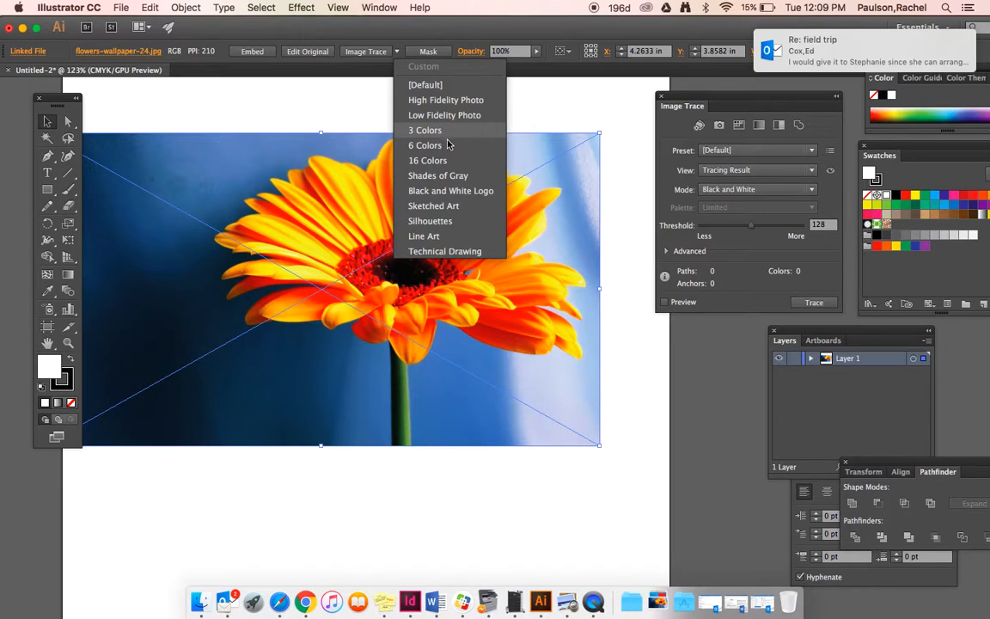
pyautogui.click(409, 130)
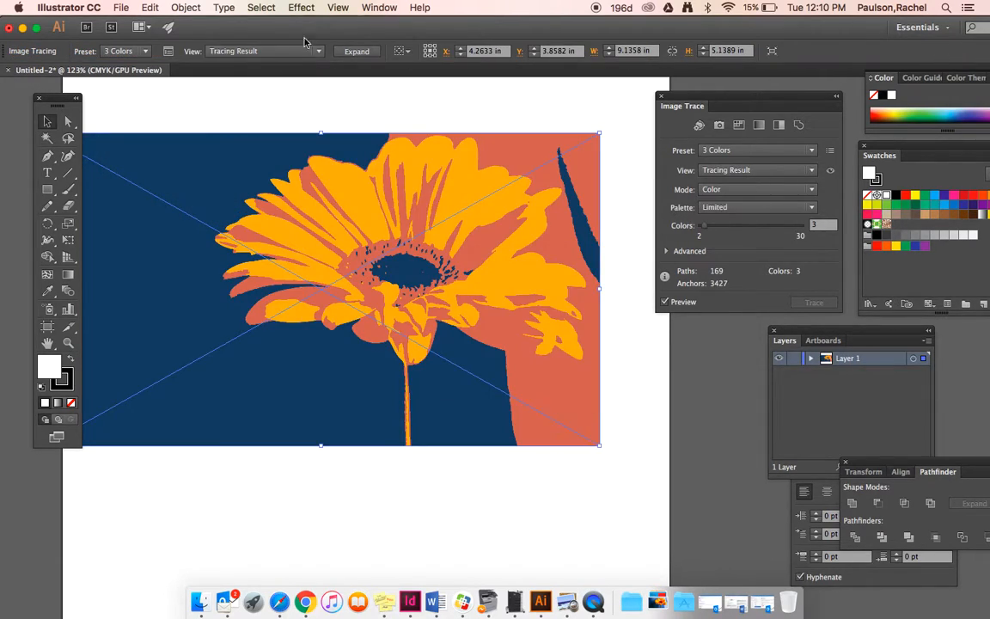
pyautogui.click(356, 52)
pyautogui.click(421, 107)
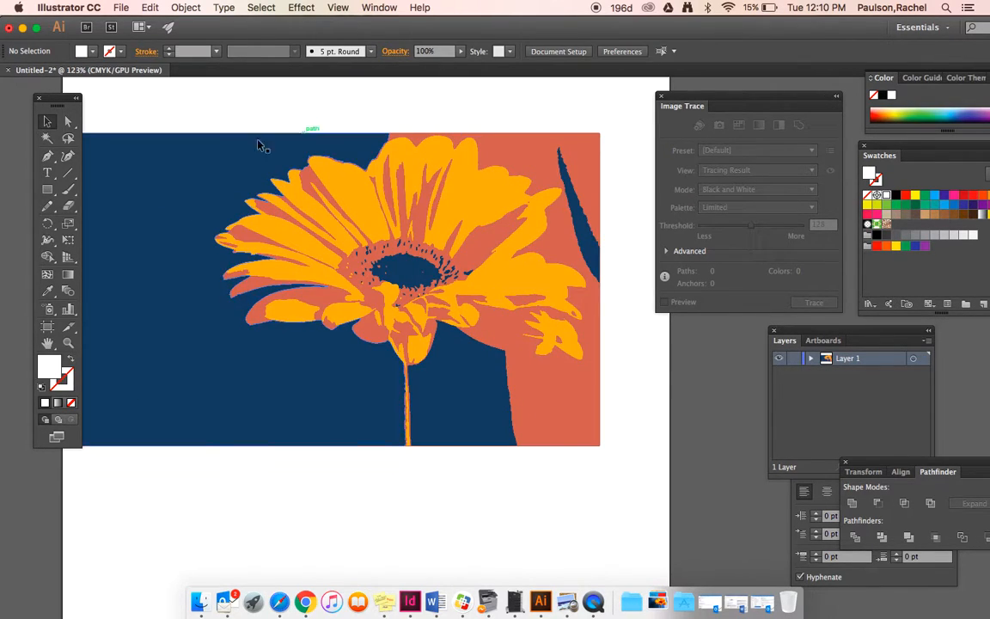
# Directly select the narrow dark blue sliver beside the flower's right-hand petals and fill it with bright light blue.
pyautogui.click(69, 123)
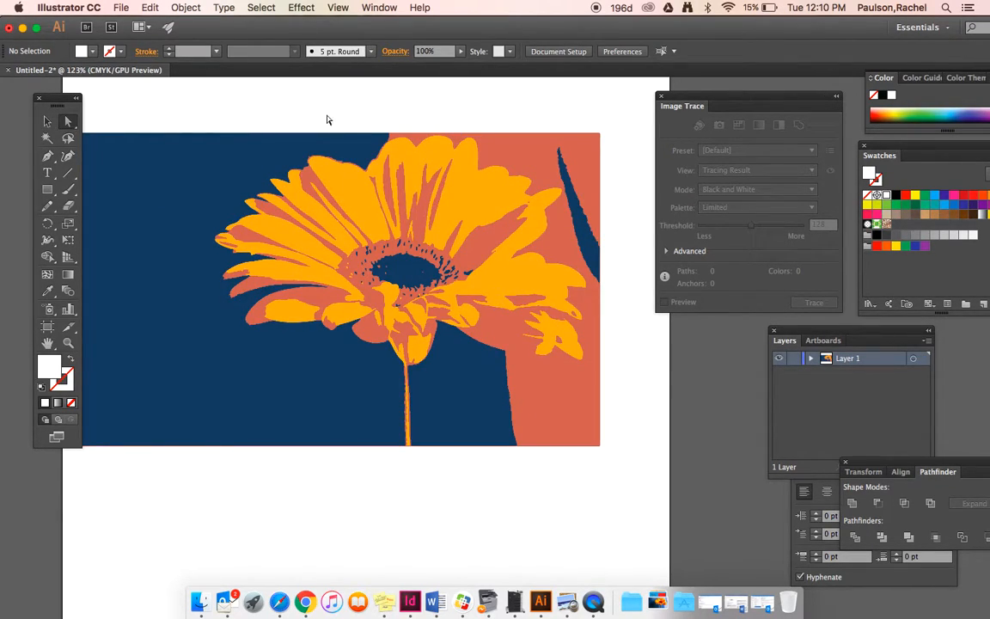
pyautogui.click(544, 153)
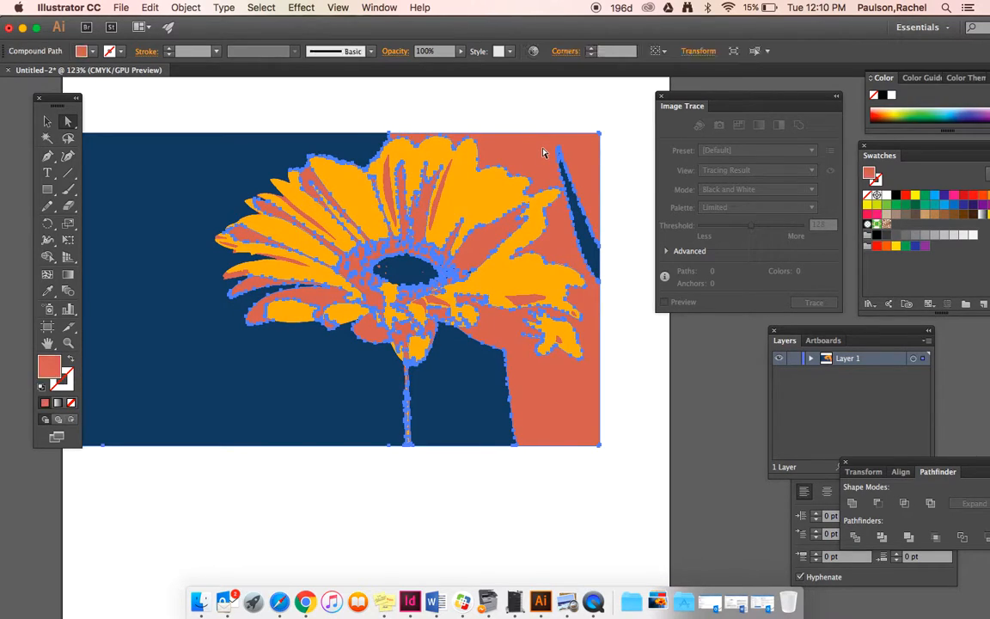
pyautogui.click(367, 95)
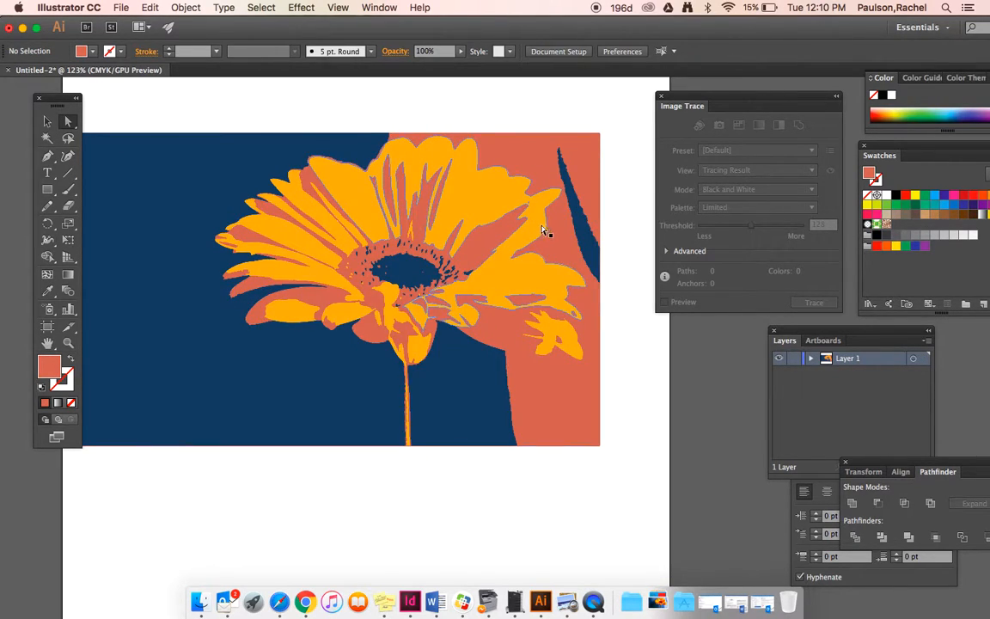
pyautogui.click(578, 206)
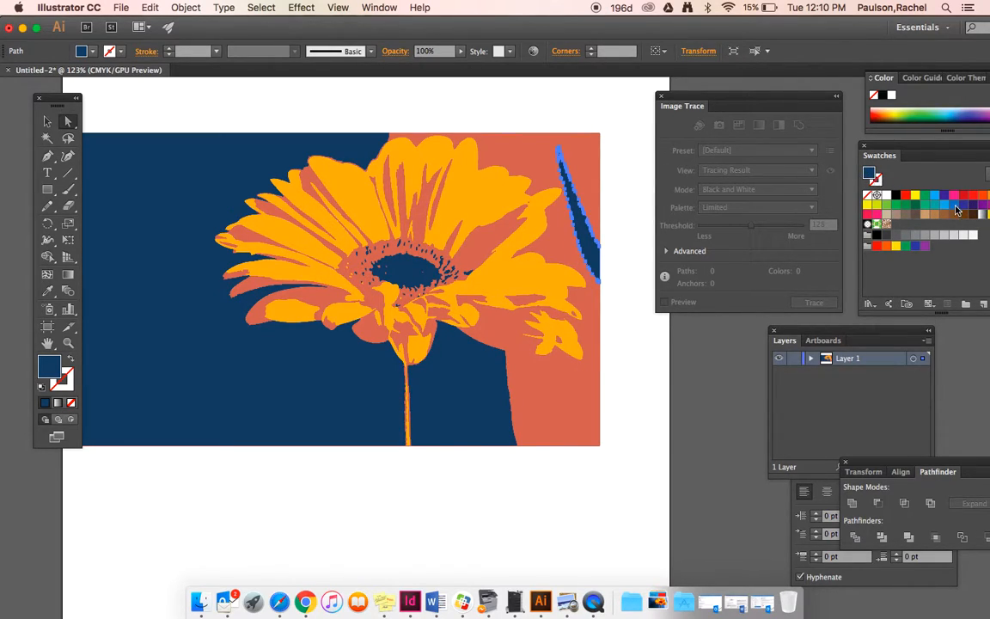
pyautogui.click(943, 203)
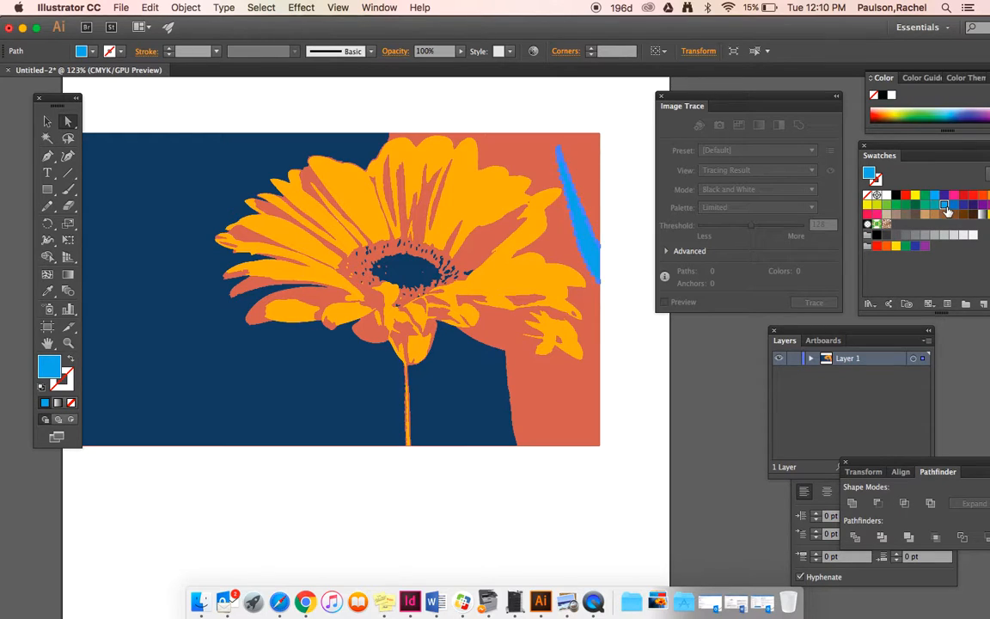
# Recolor the coral background shape teal and the large orange petal shape on the flower's right side indigo.
pyautogui.click(596, 384)
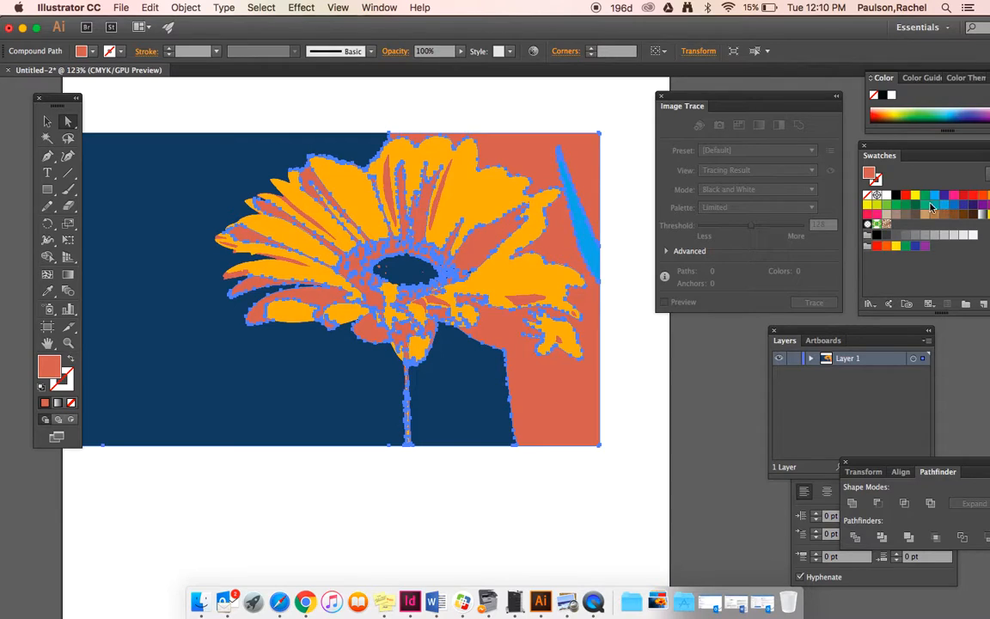
pyautogui.click(567, 303)
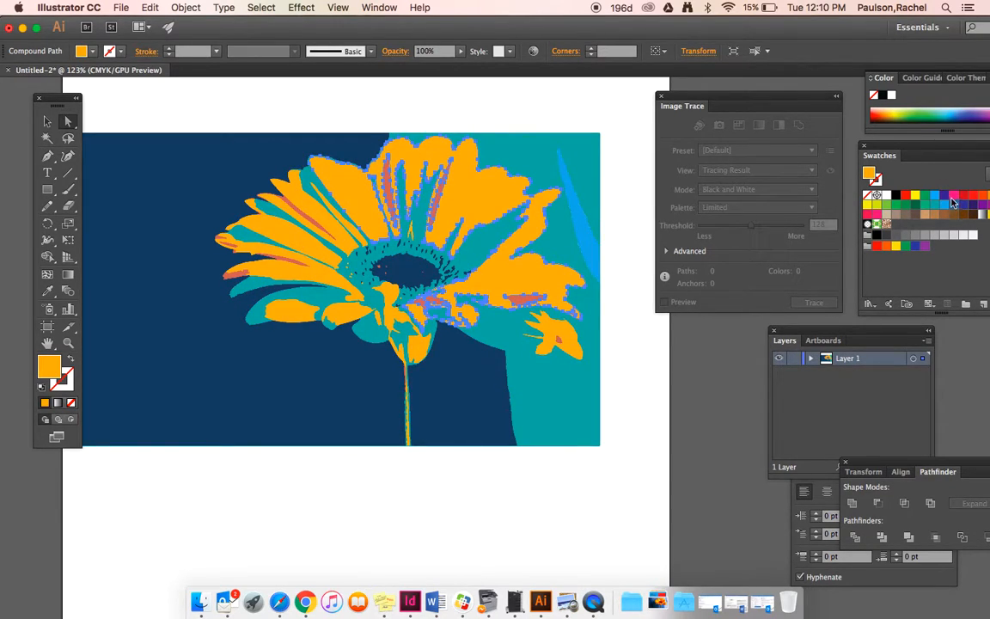
pyautogui.click(962, 204)
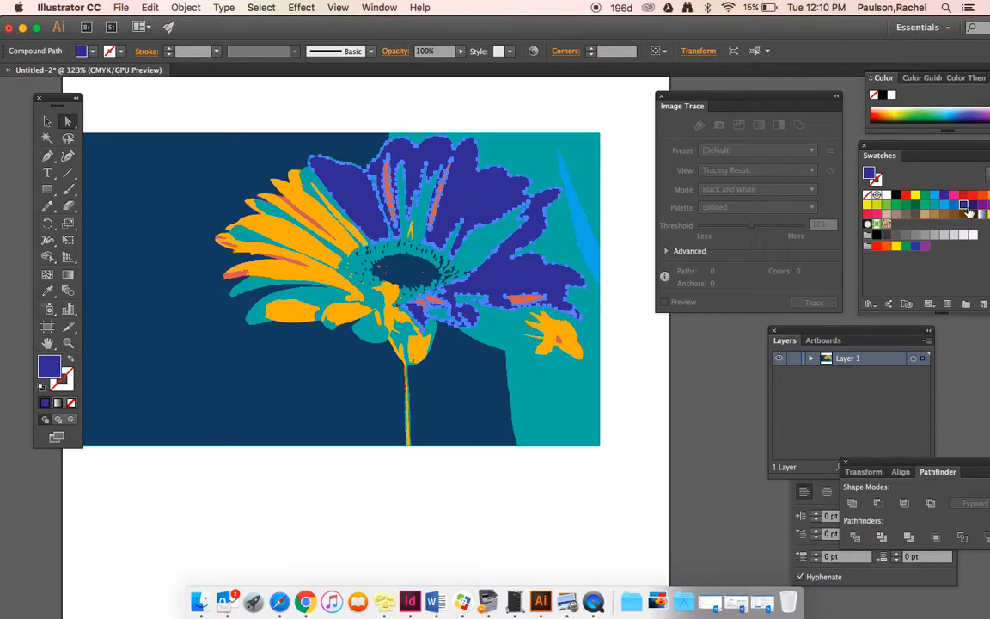
# Fill the upper-left orange petal and the small orange shape below the right-hand petals with the same indigo.
pyautogui.click(435, 210)
pyautogui.click(336, 228)
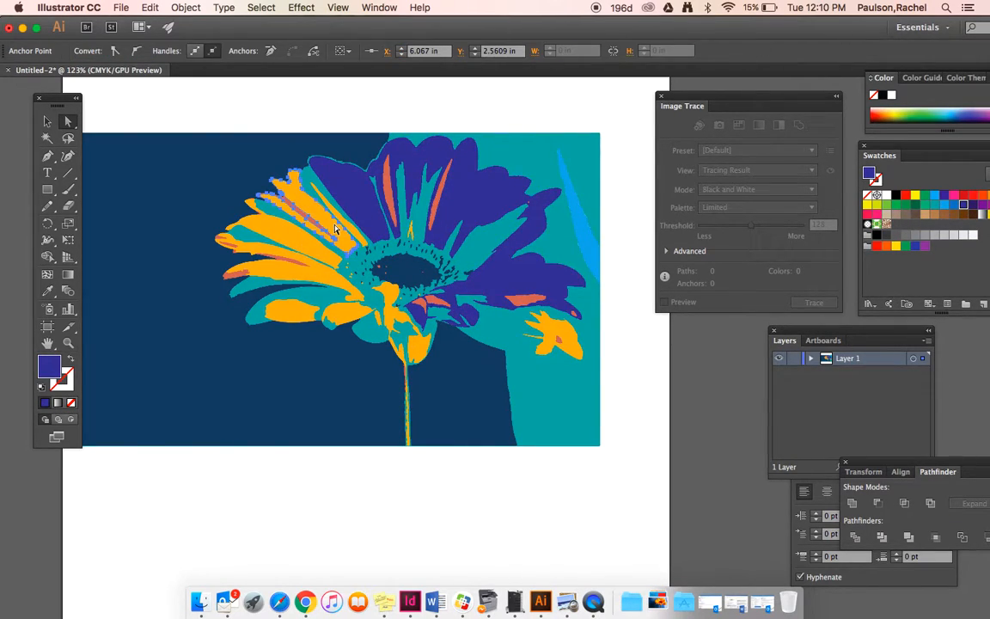
pyautogui.click(964, 204)
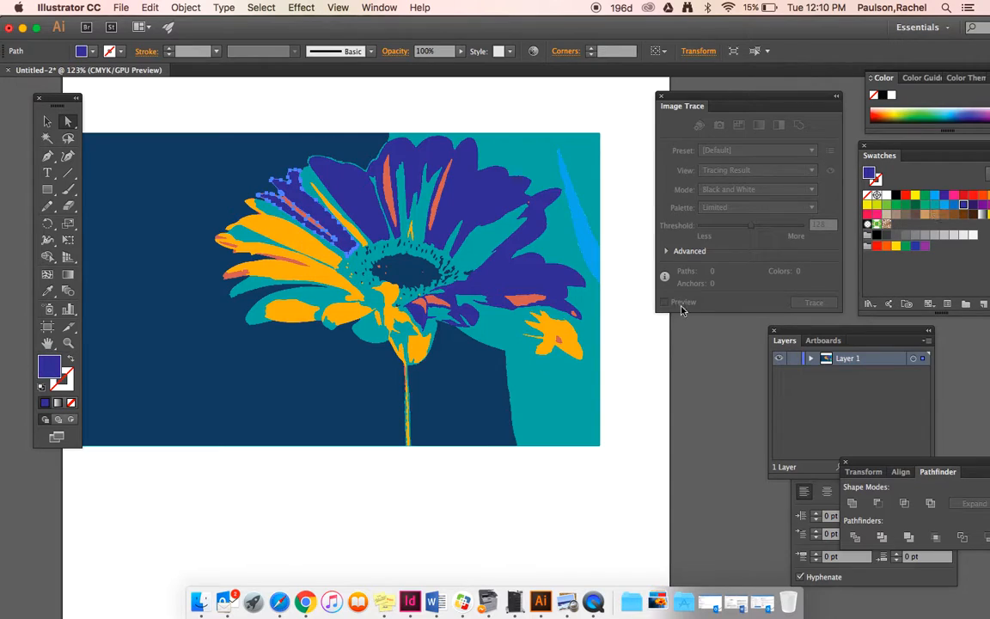
pyautogui.click(569, 352)
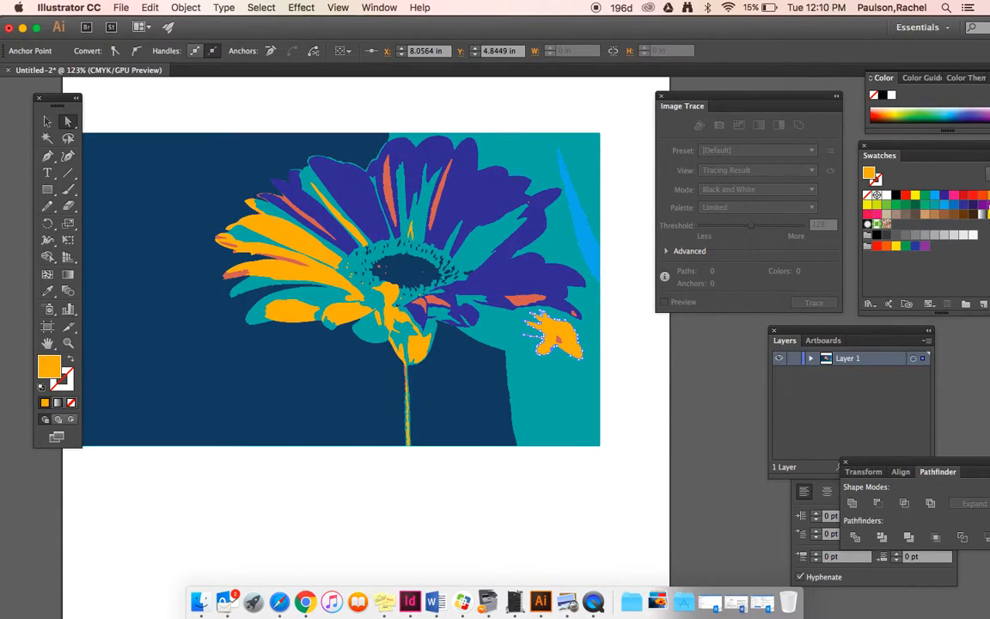
pyautogui.click(964, 208)
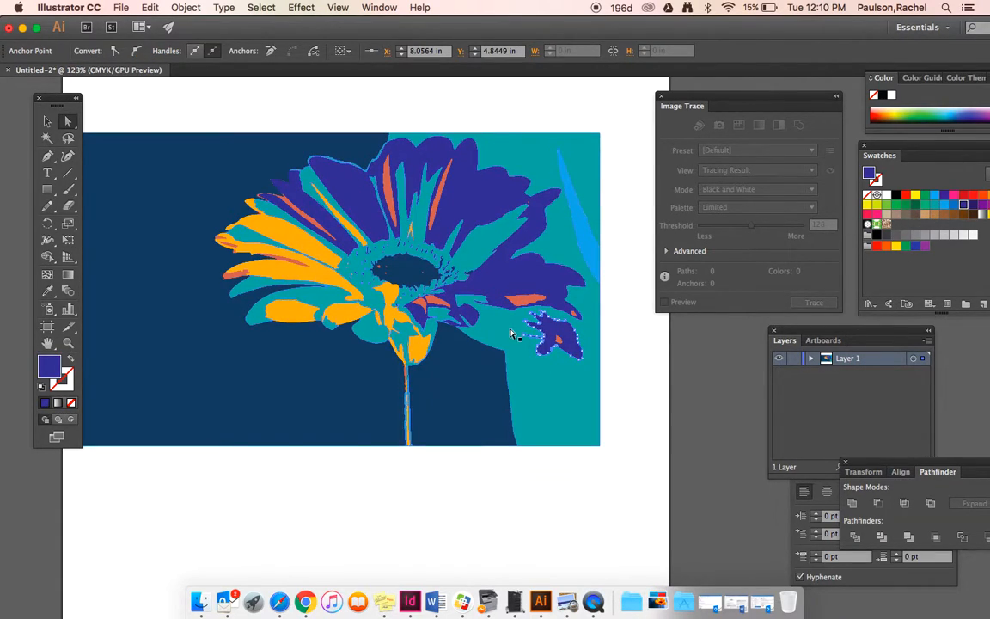
# Select the orange stem, lower-center petals and lower-left petals together and fill them with the same indigo.
pyautogui.click(408, 350)
pyautogui.keyDown('shift'); pyautogui.click(350, 318); pyautogui.keyUp('shift')
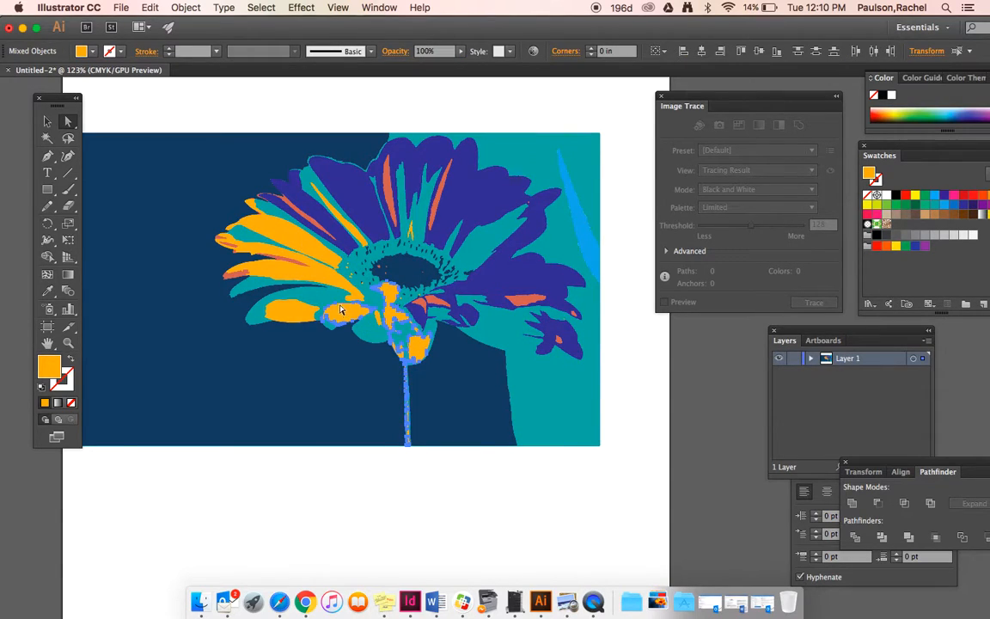
pyautogui.keyDown('shift'); pyautogui.click(308, 264); pyautogui.keyUp('shift')
pyautogui.keyDown('shift'); pyautogui.click(303, 267); pyautogui.keyUp('shift')
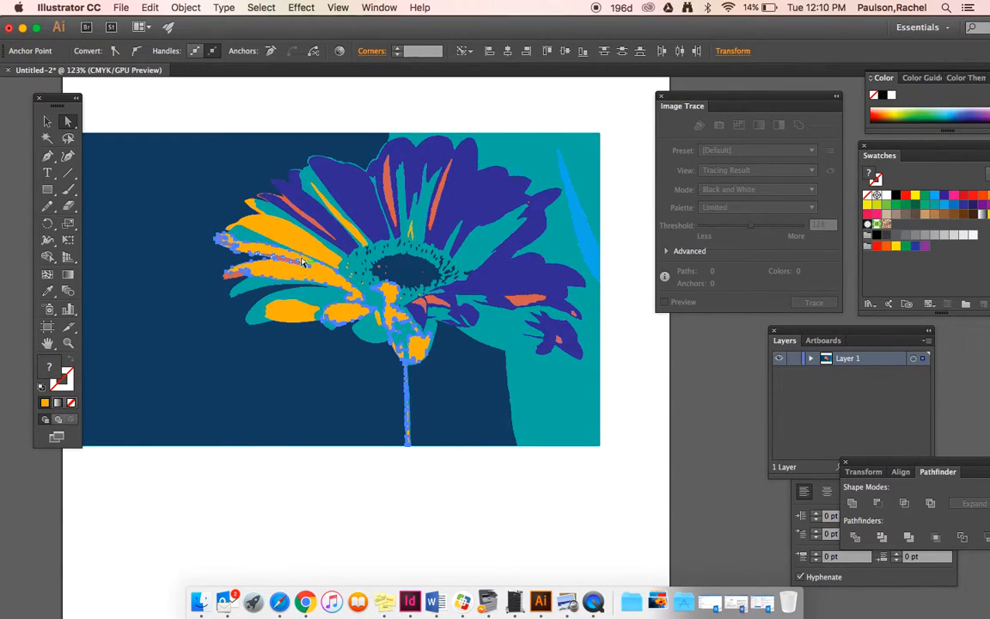
pyautogui.click(963, 205)
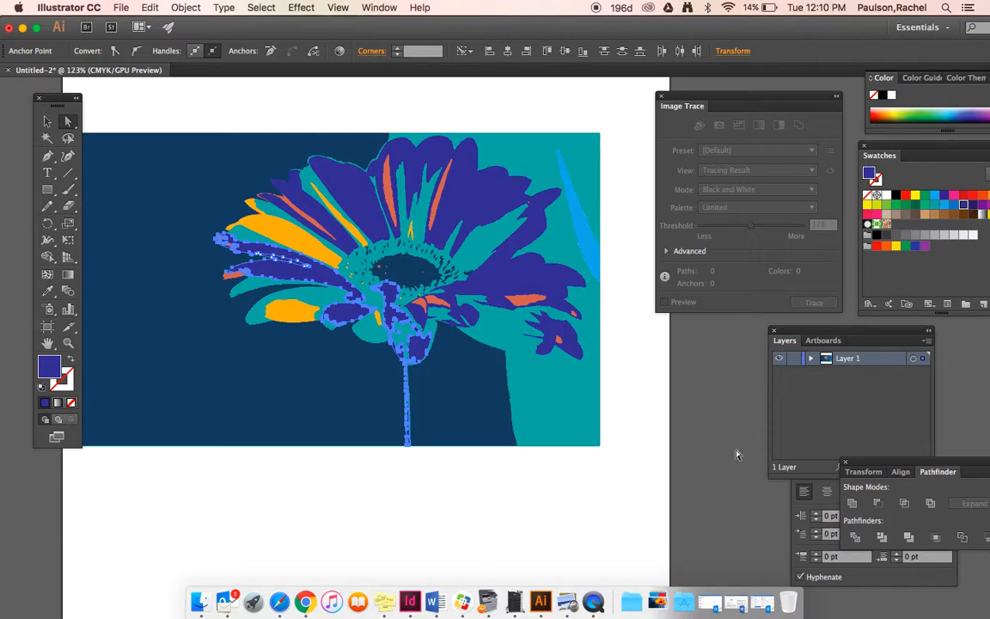
pyautogui.click(737, 465)
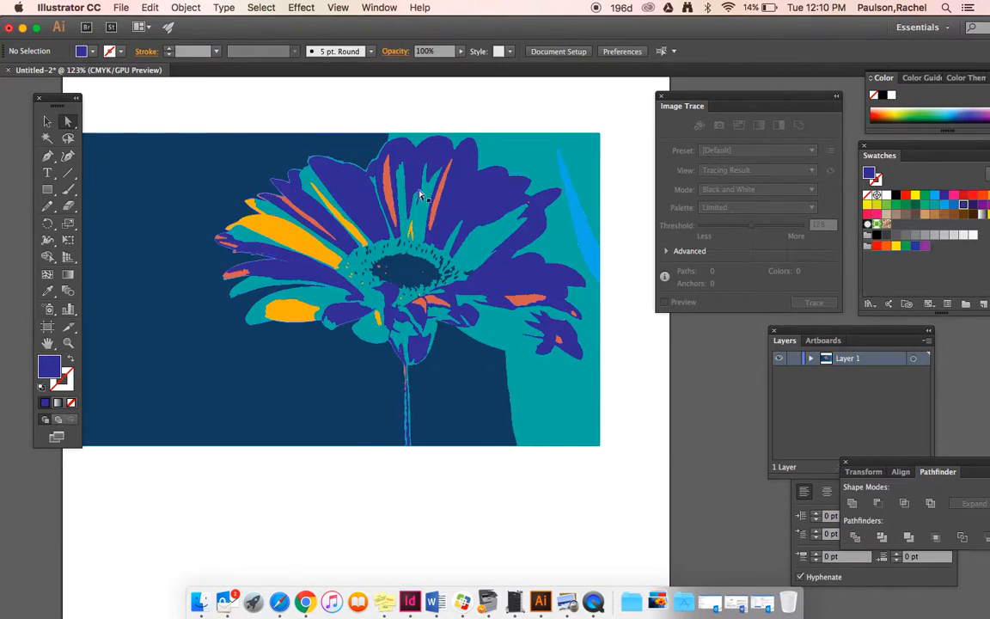